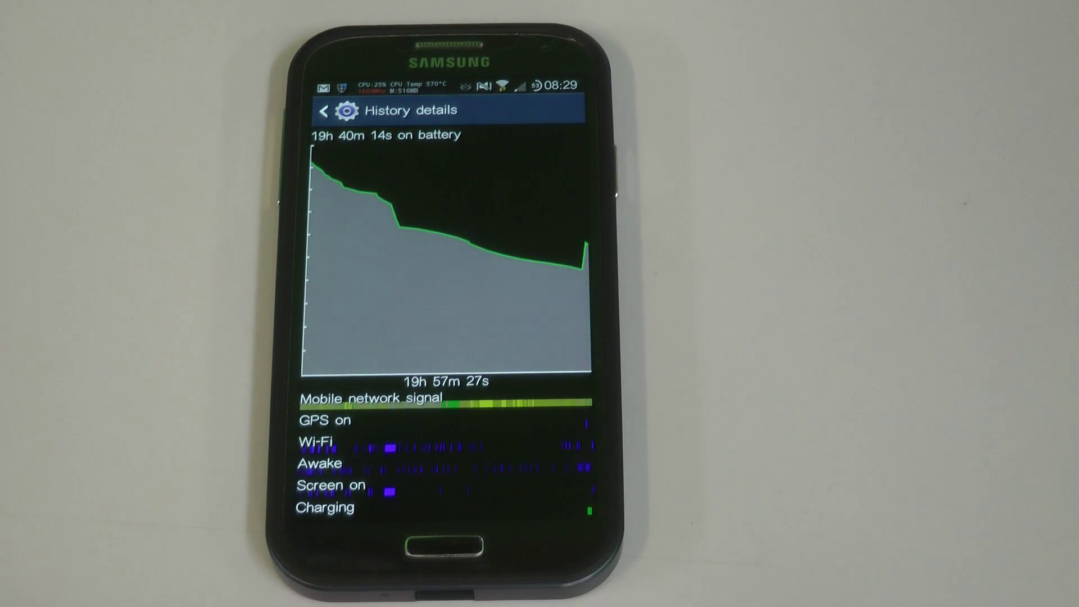
# Launch JuiceDefender Ultimate from the home screen's app list.
pyautogui.press('Home')
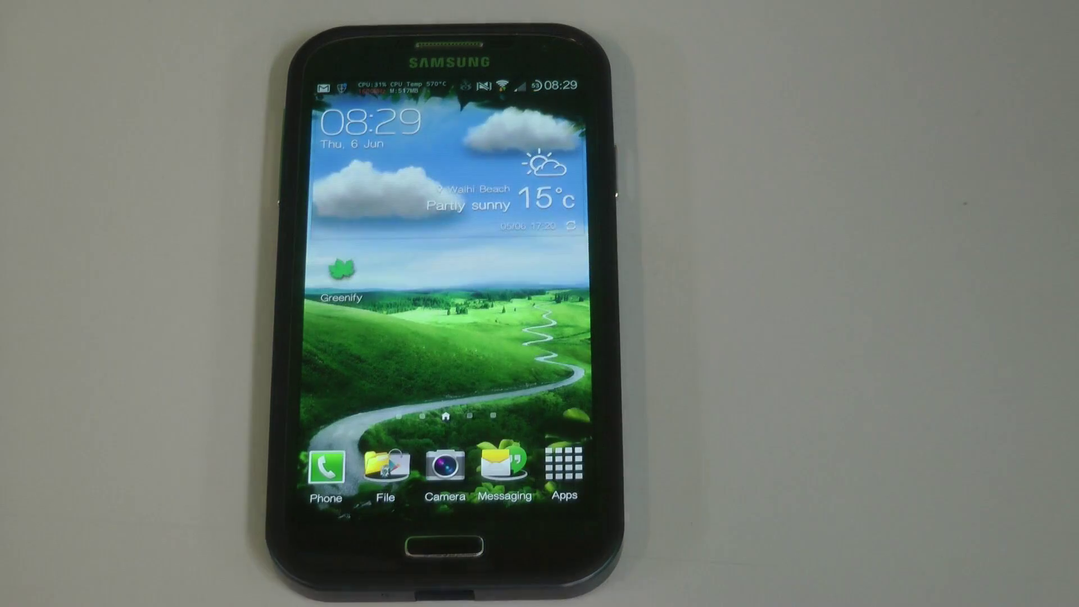
pyautogui.click(563, 464)
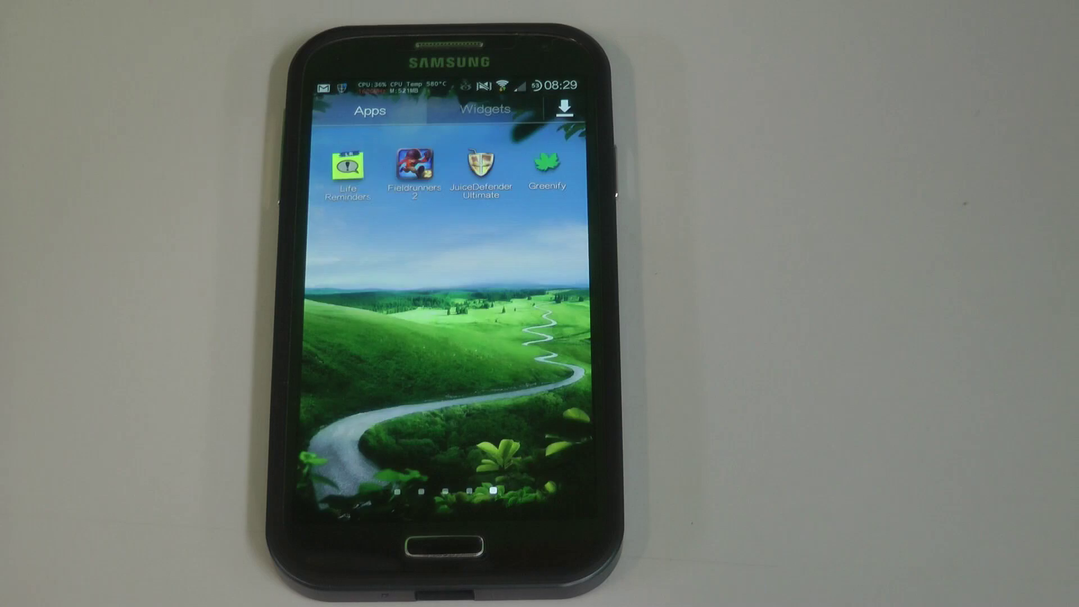
pyautogui.click(481, 165)
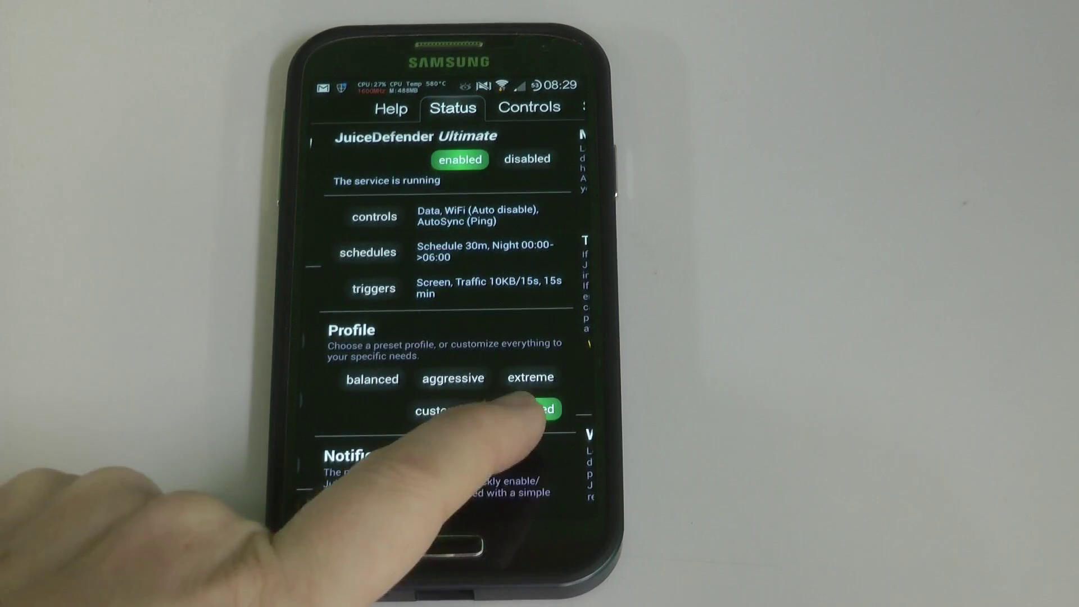
# Select the advanced profile and go to the Controls settings.
pyautogui.click(526, 409)
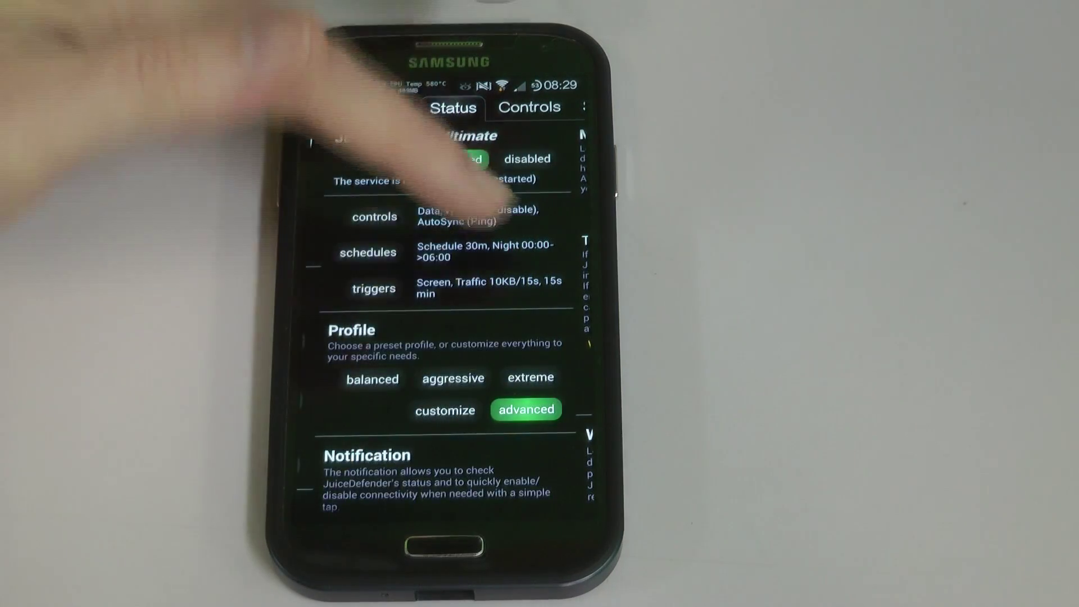
pyautogui.click(529, 108)
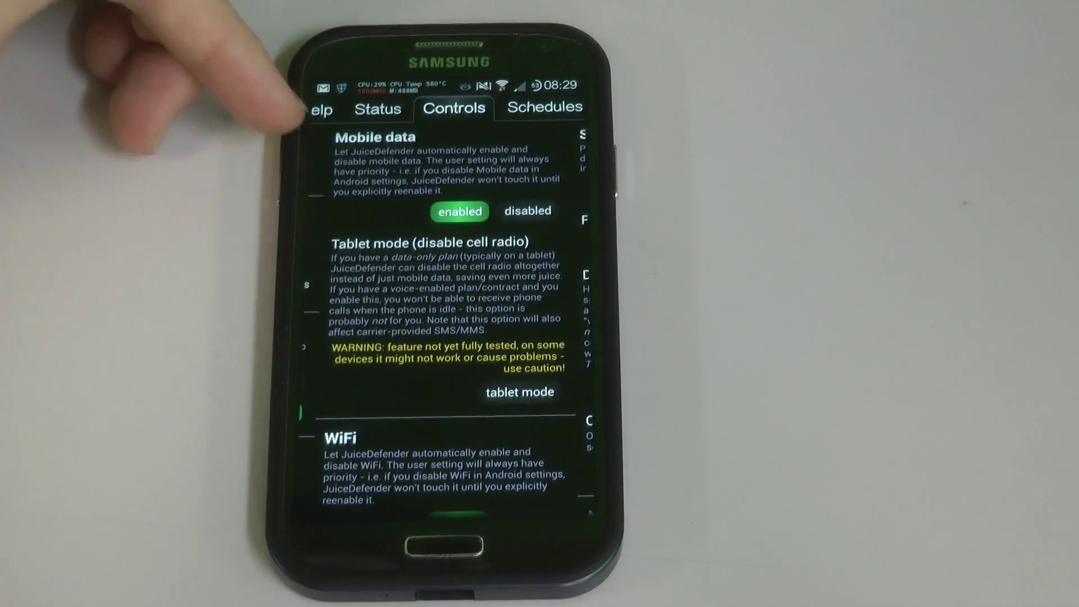
pyautogui.scroll(-5, 371, 376)
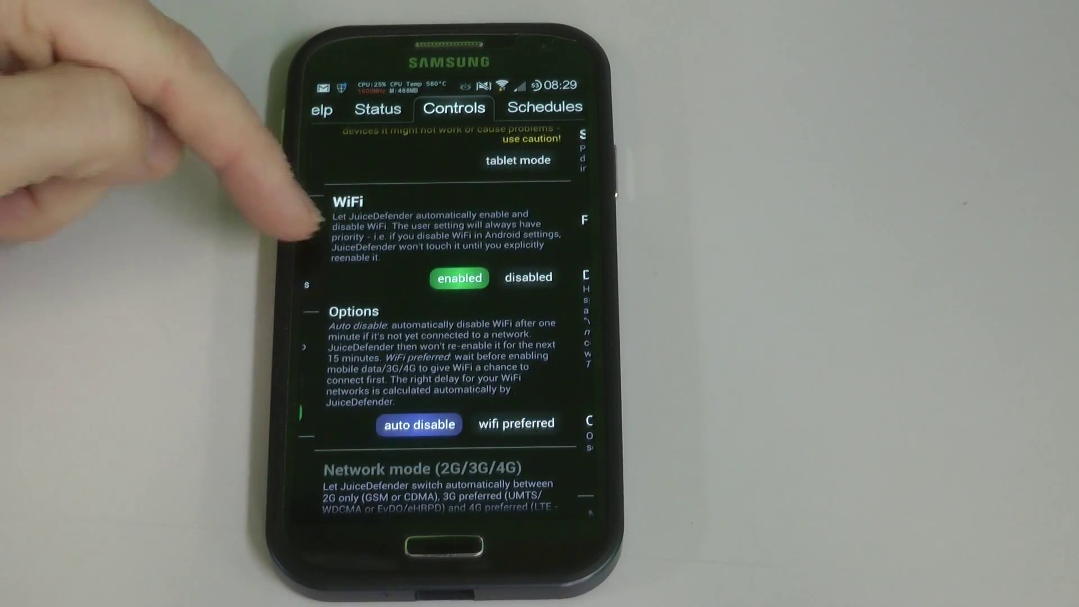
pyautogui.scroll(-5, 371, 379)
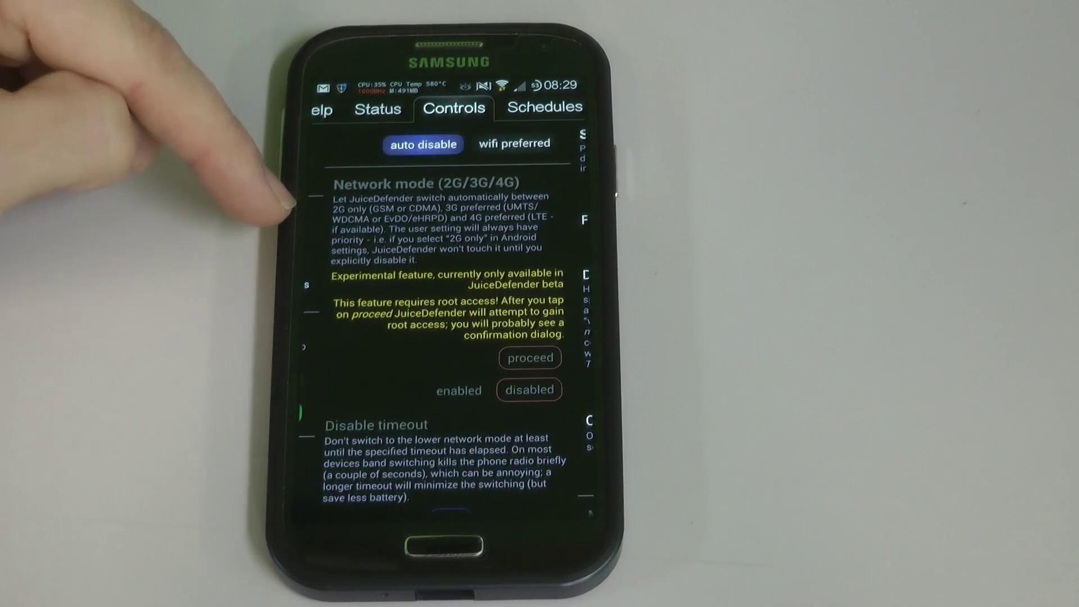
pyautogui.scroll(-5, 371, 338)
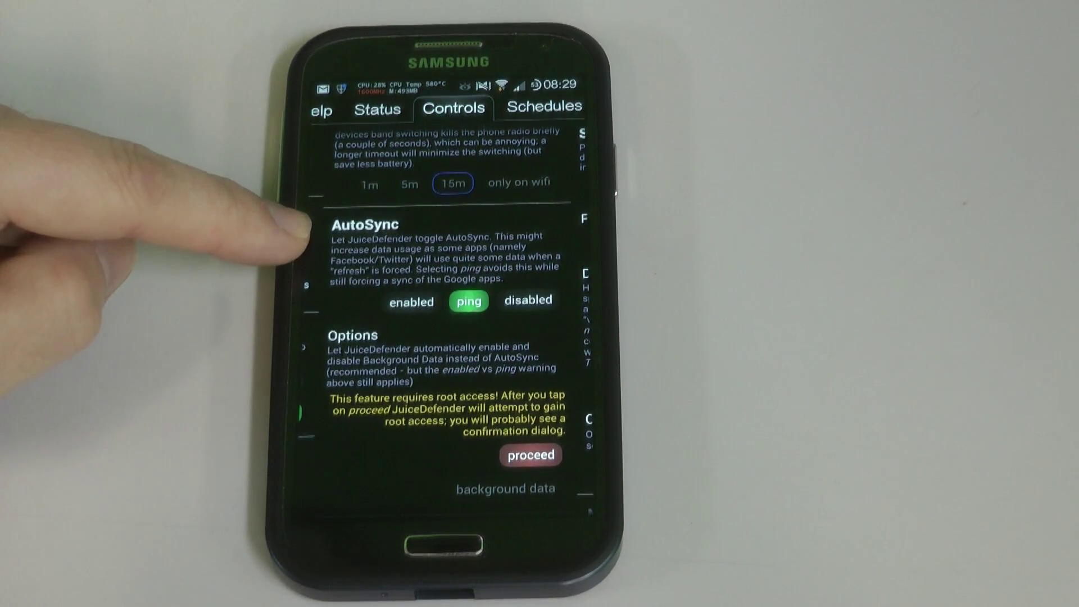
pyautogui.scroll(-5, 363, 278)
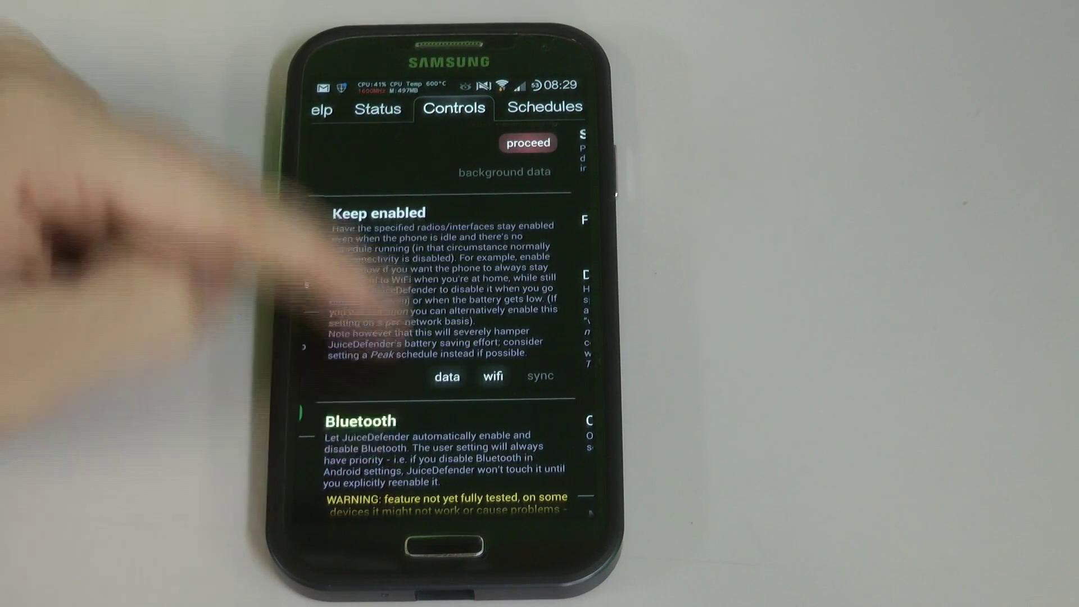
pyautogui.scroll(-3, 447, 321)
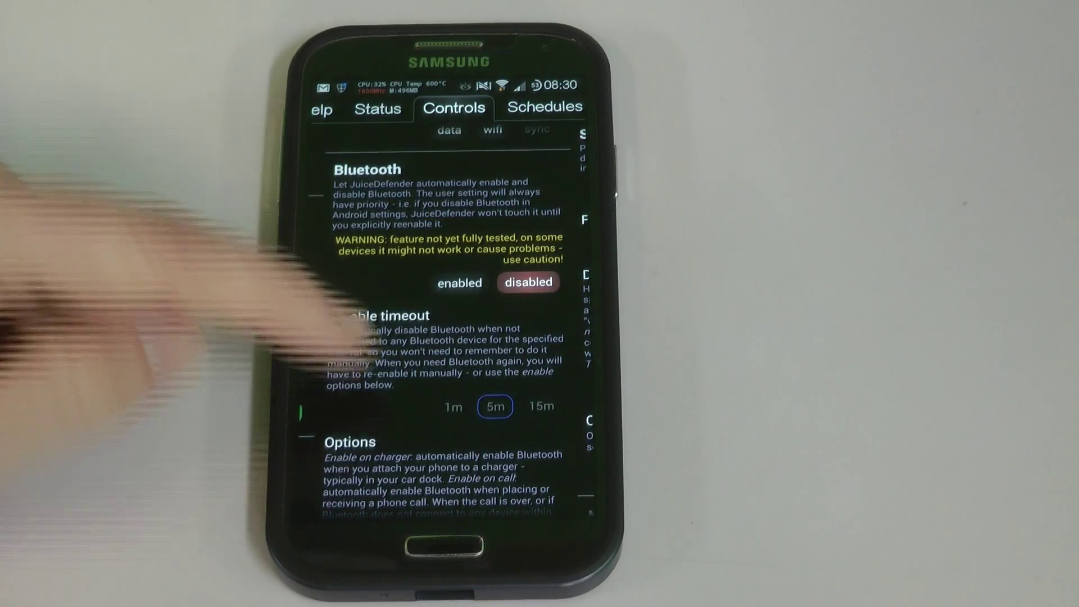
pyautogui.scroll(-5, 447, 320)
pyautogui.scroll(-5, 447, 321)
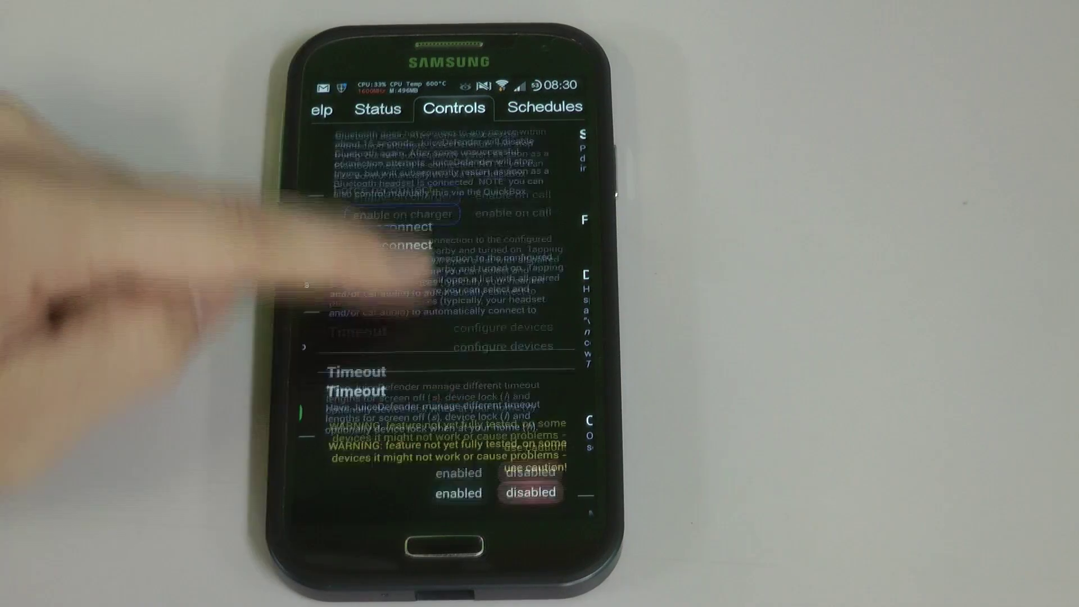
# Swipe over to the Schedules settings page.
pyautogui.moveTo(553, 307); pyautogui.dragTo(337, 303)
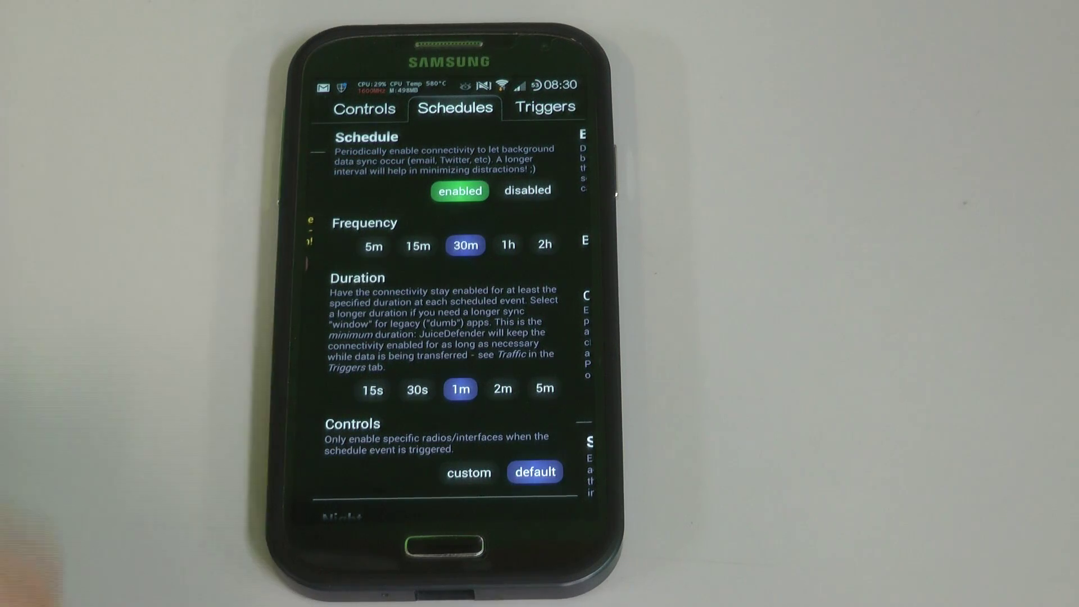
# Try schedule frequency 1h and duration 2m, then restore 30m every 1m.
pyautogui.click(508, 245)
pyautogui.click(502, 388)
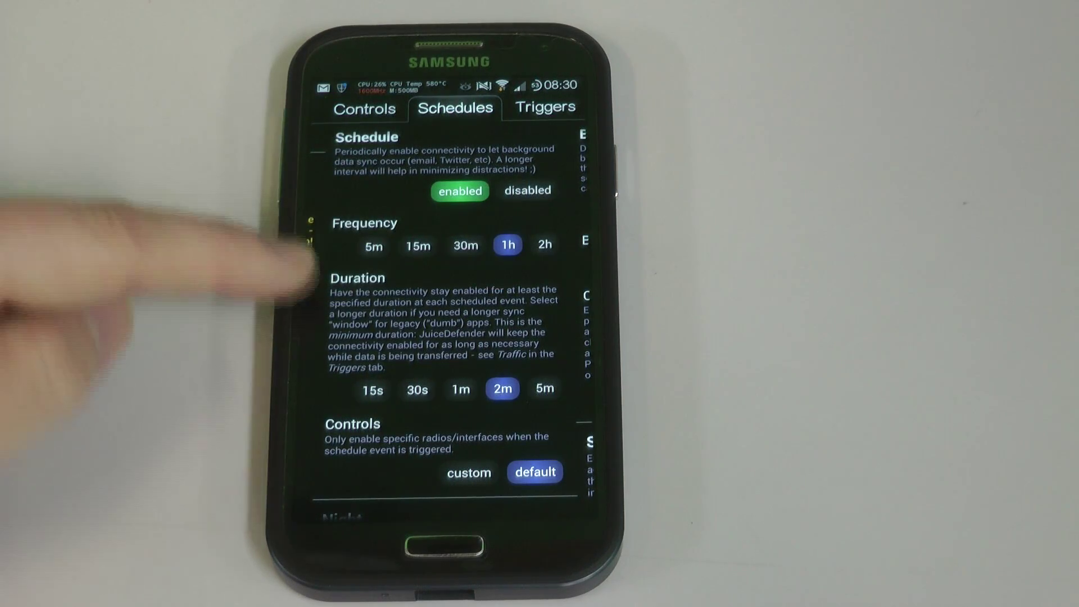
pyautogui.click(466, 245)
pyautogui.click(460, 388)
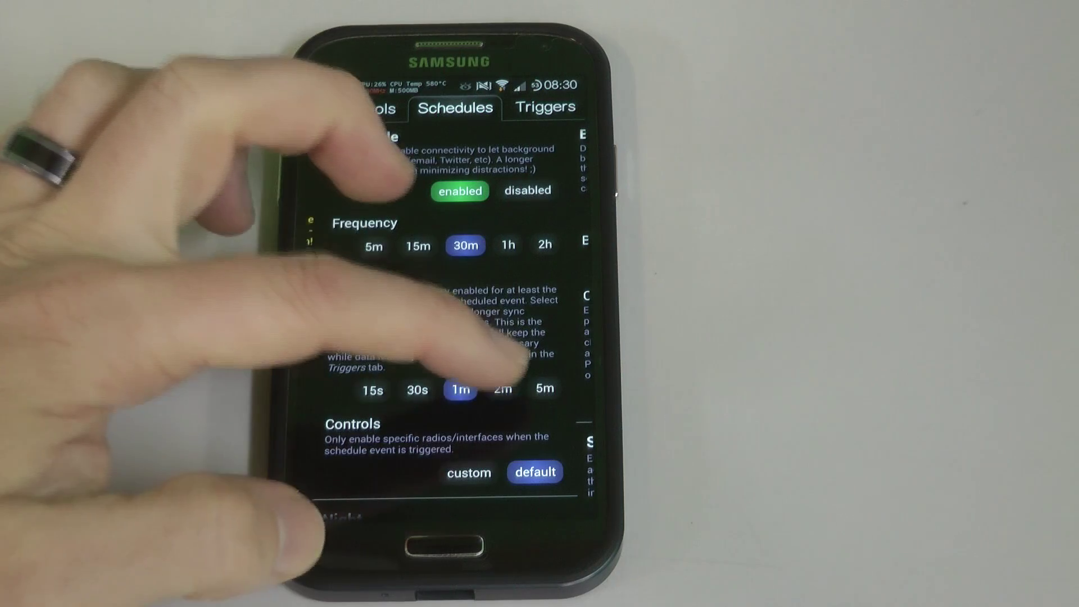
pyautogui.click(502, 389)
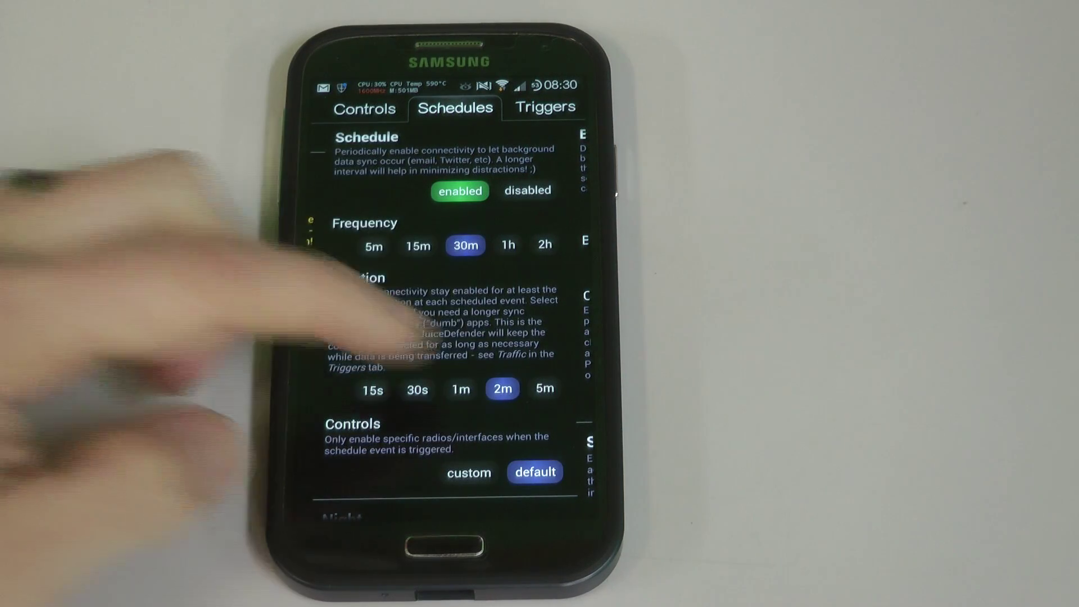
pyautogui.click(460, 388)
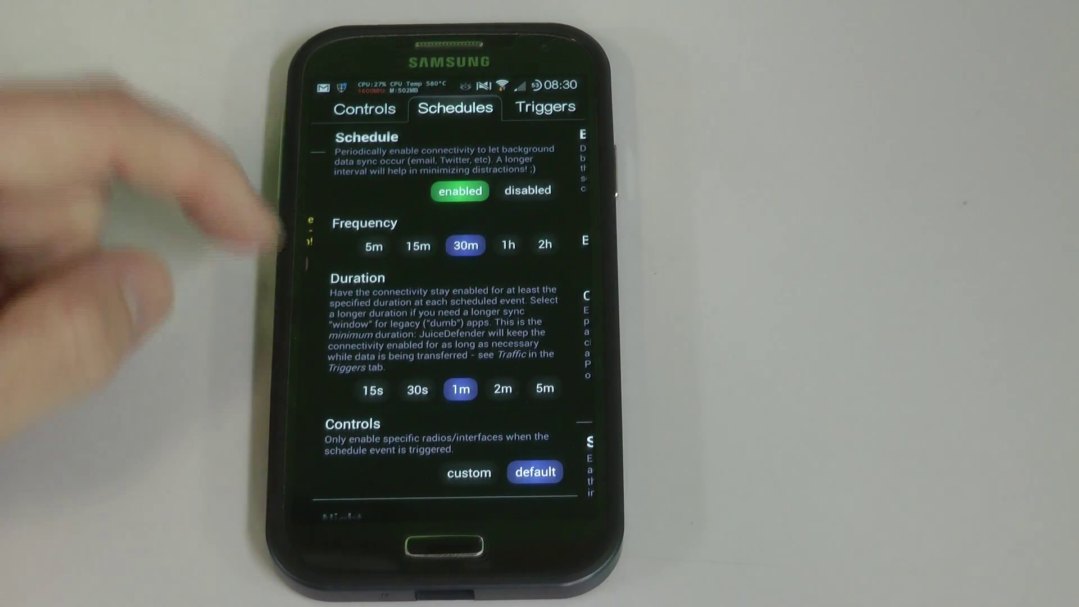
pyautogui.scroll(-3, 447, 321)
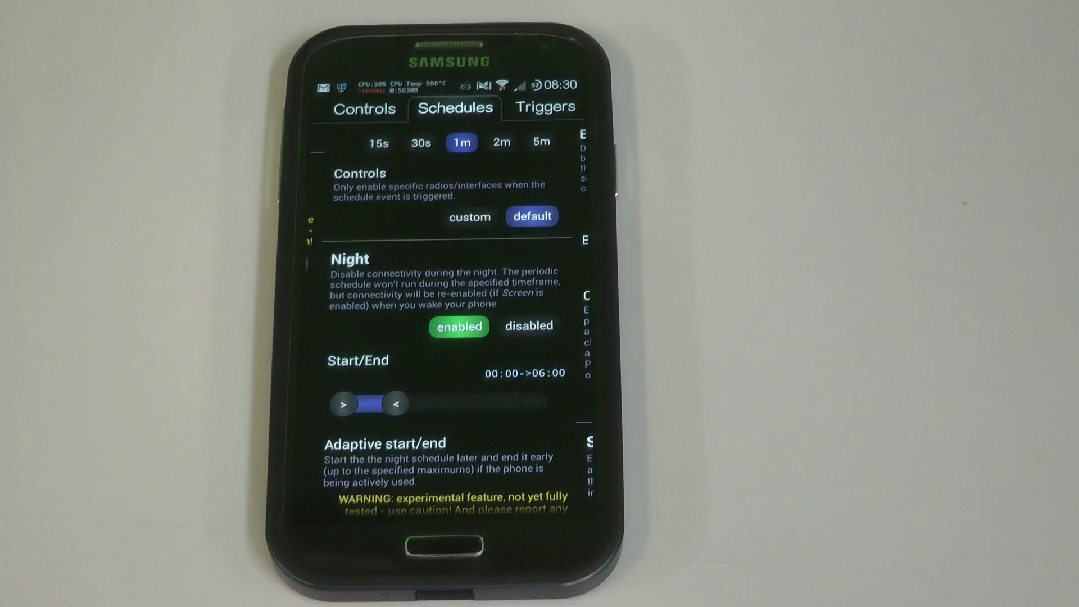
pyautogui.scroll(-5, 313, 438)
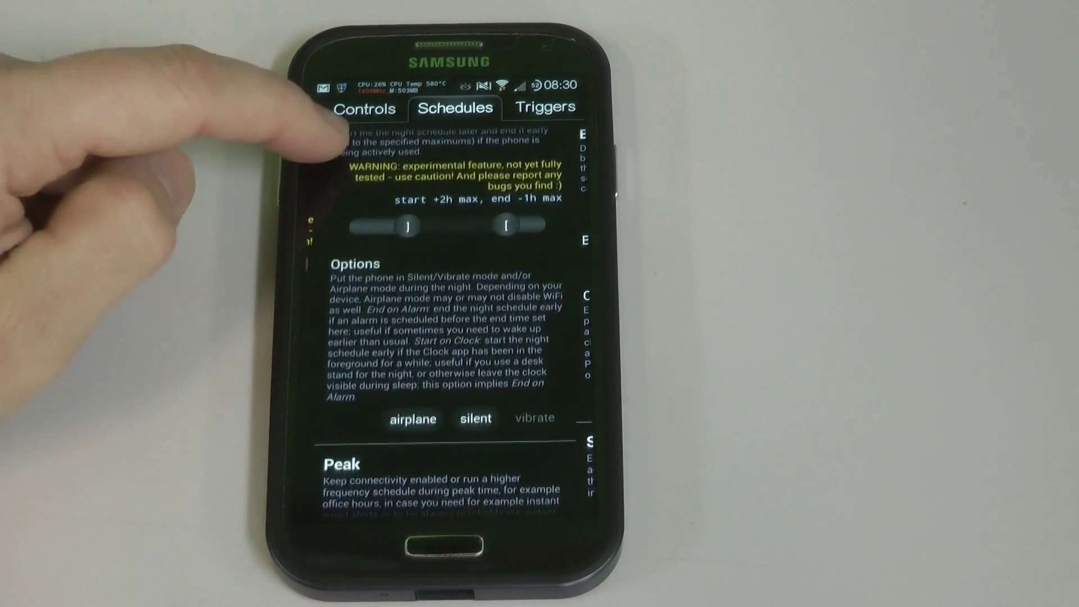
pyautogui.scroll(2, 363, 362)
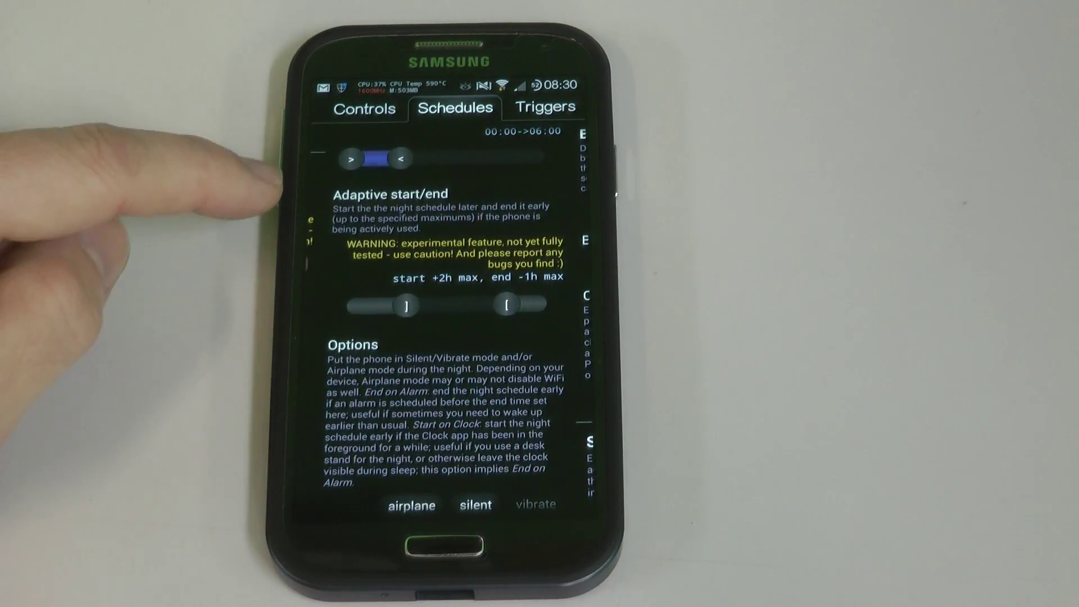
pyautogui.scroll(-4, 446, 338)
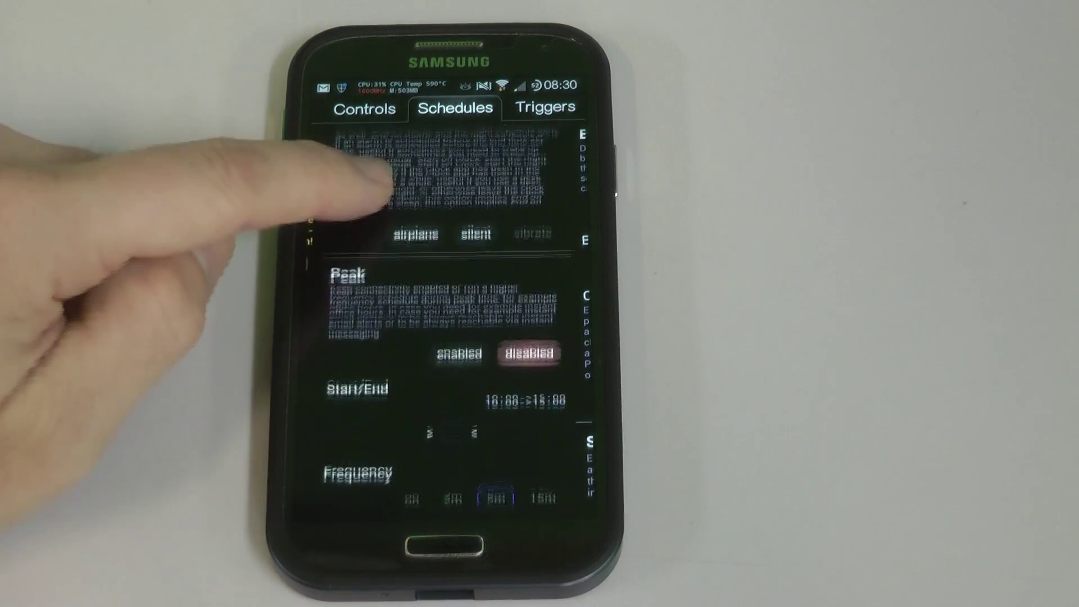
pyautogui.scroll(-6, 337, 337)
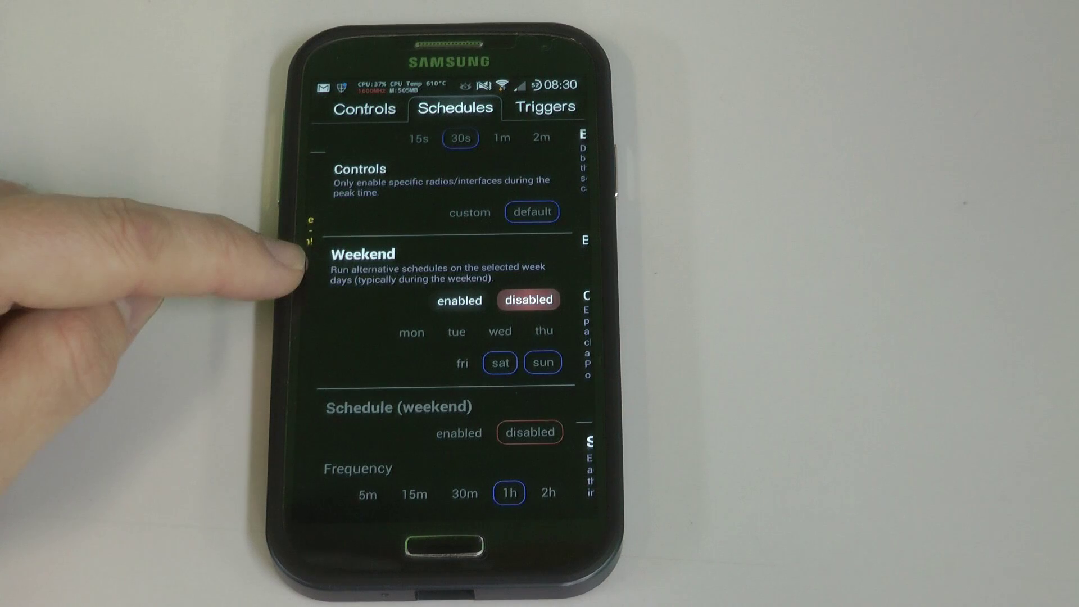
pyautogui.scroll(-3, 337, 421)
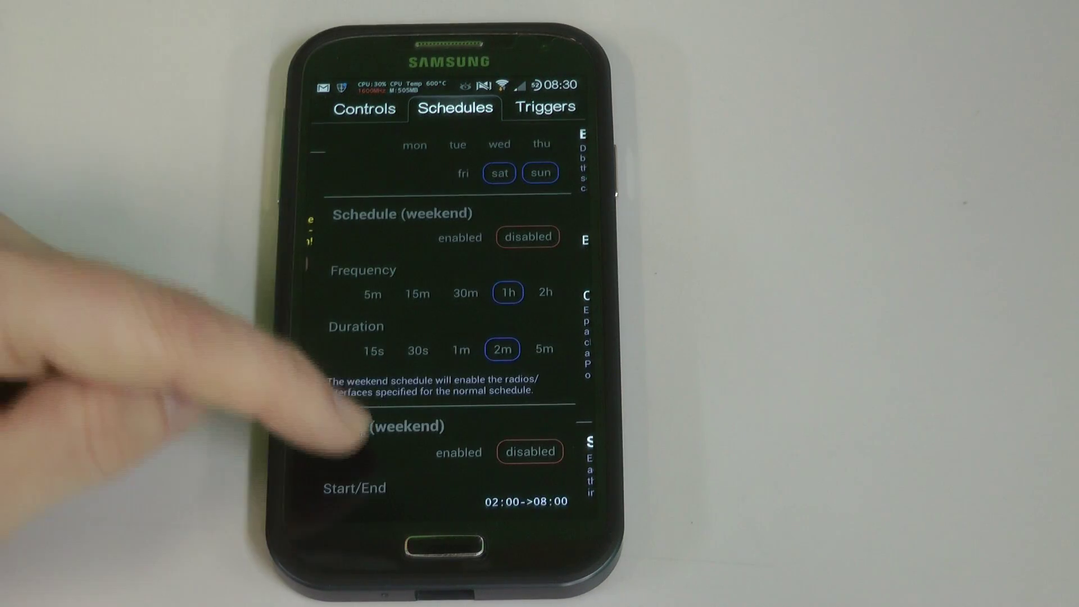
pyautogui.scroll(-3, 447, 337)
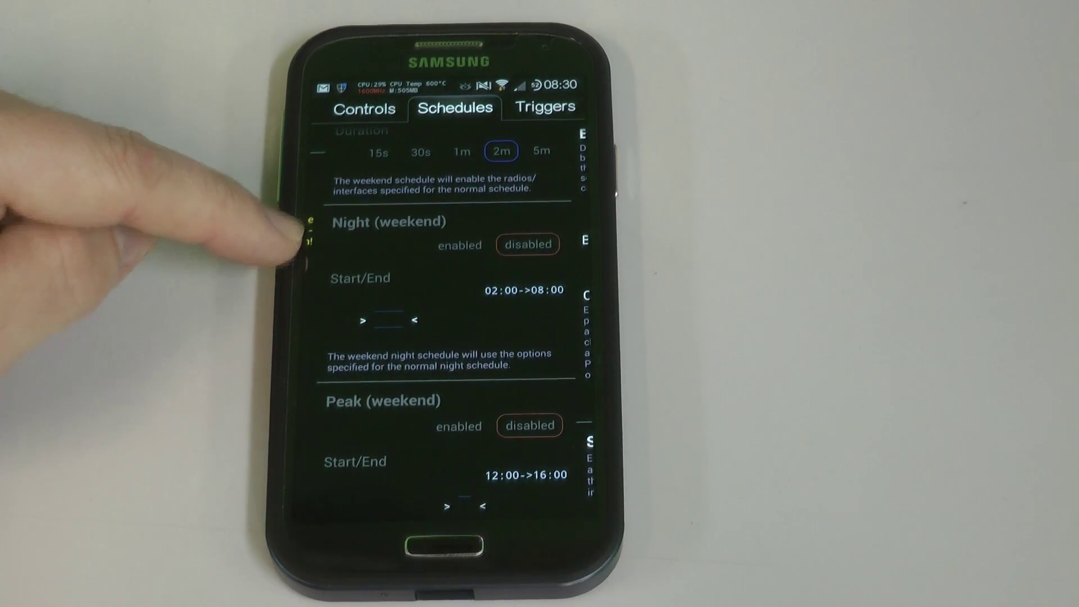
pyautogui.scroll(-3, 447, 337)
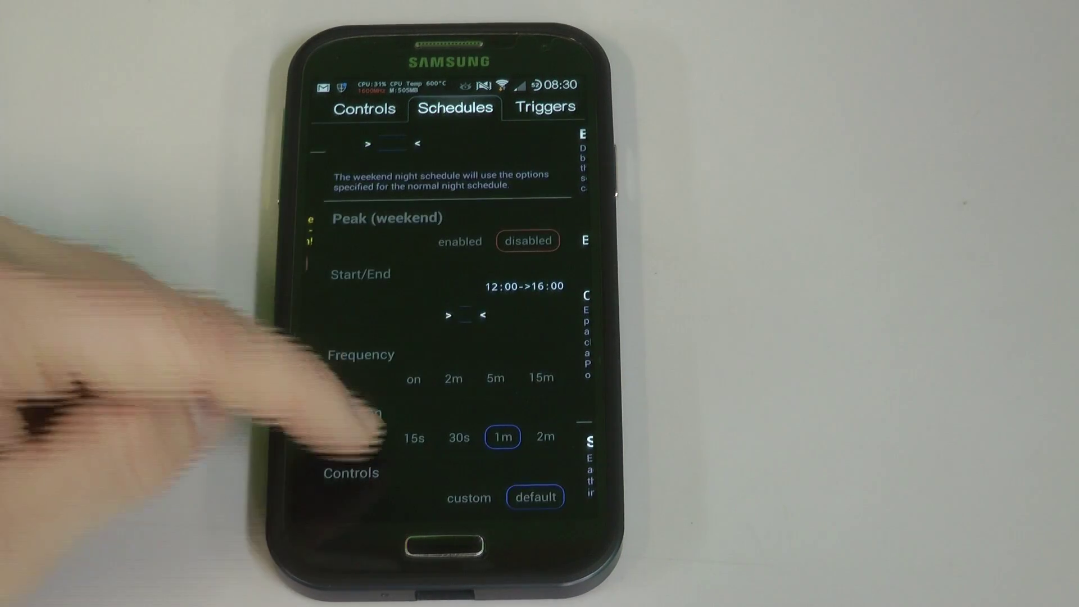
pyautogui.scroll(-2, 447, 338)
pyautogui.scroll(2, 447, 337)
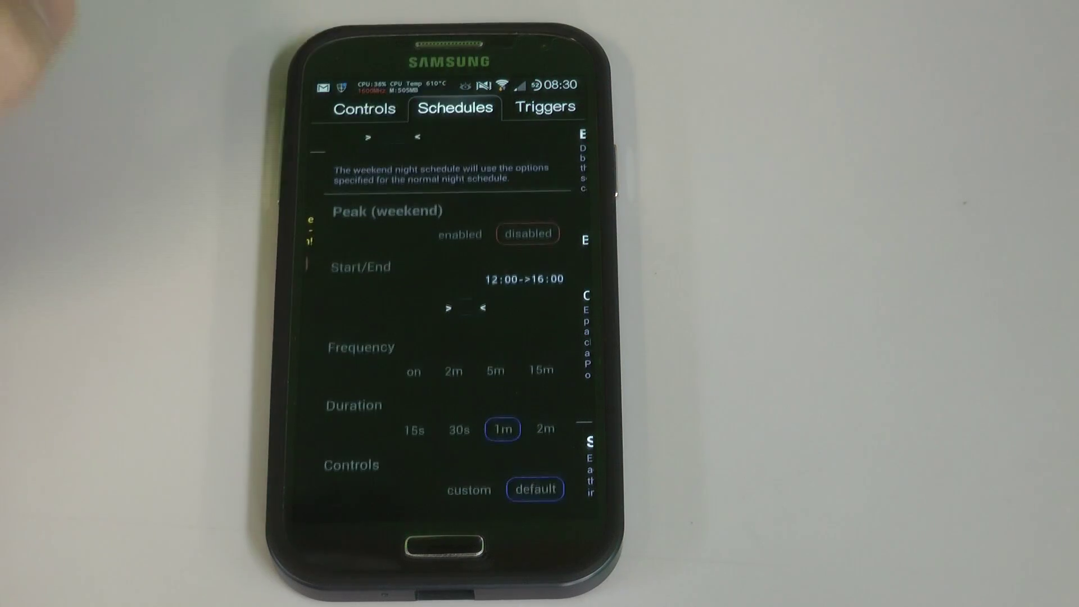
# Swipe over to the Triggers settings page.
pyautogui.moveTo(531, 152); pyautogui.dragTo(313, 152)
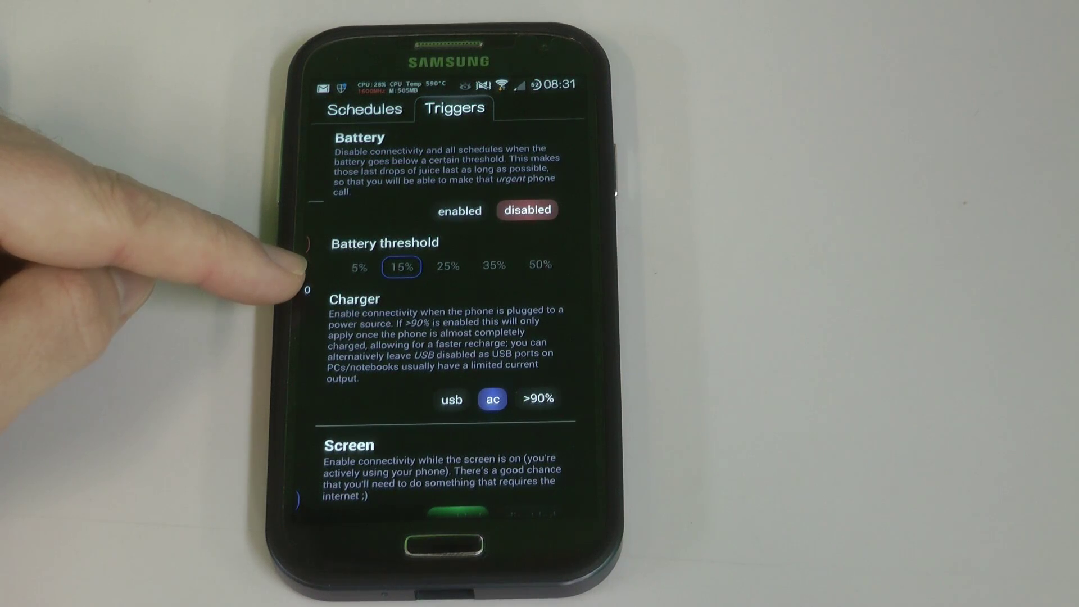
# Enable USB under the Charger trigger so connectivity stays on over USB too.
pyautogui.click(452, 399)
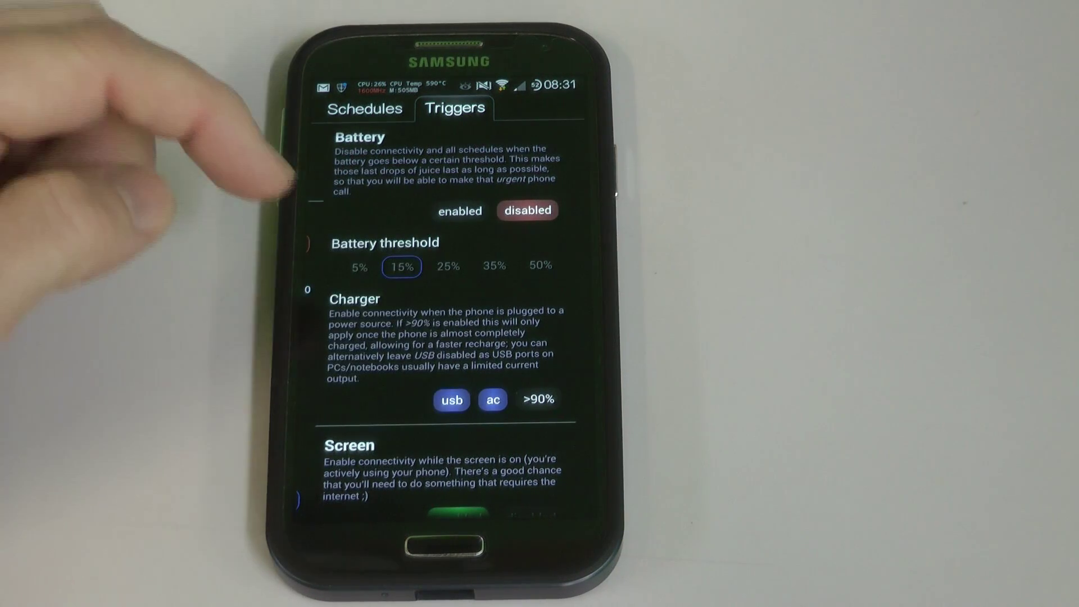
pyautogui.scroll(-5, 456, 337)
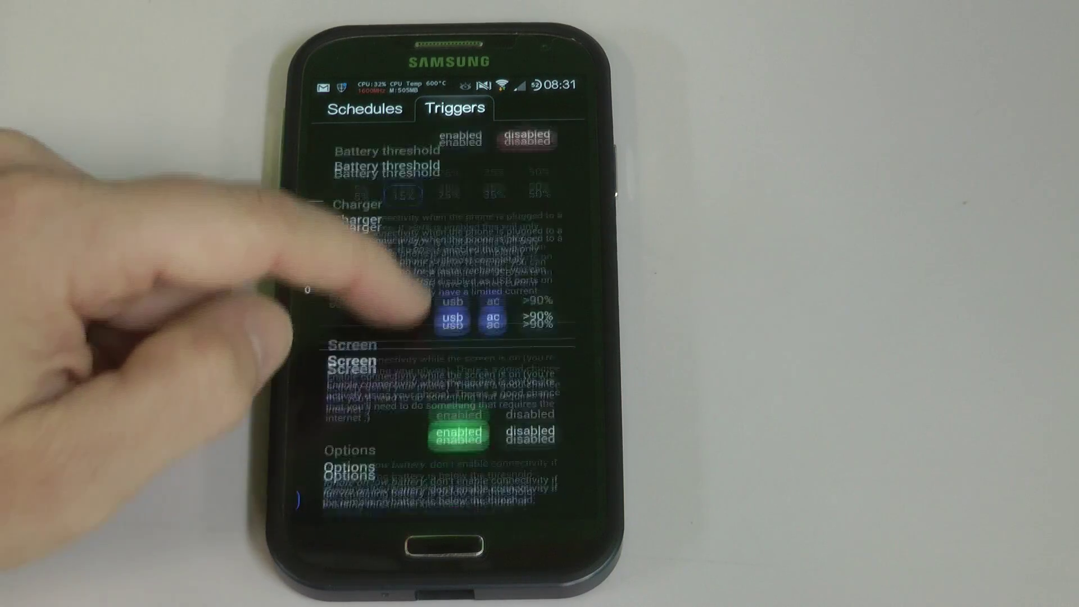
pyautogui.scroll(-5, 455, 338)
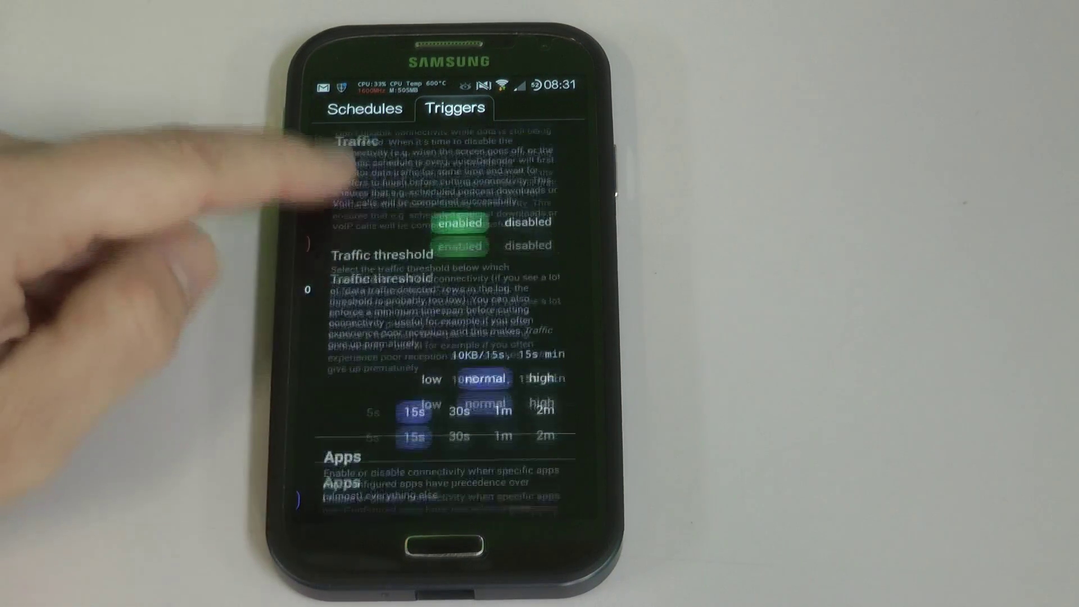
pyautogui.scroll(-3, 446, 355)
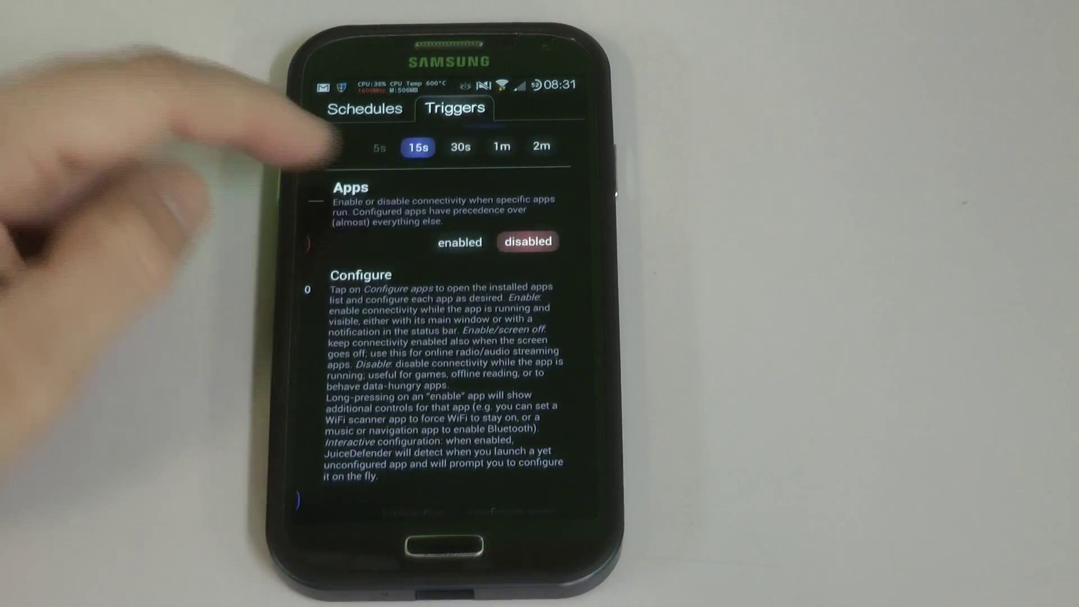
# Return to the Status overview and dismiss the email notification from the shade.
pyautogui.click(540, 545)
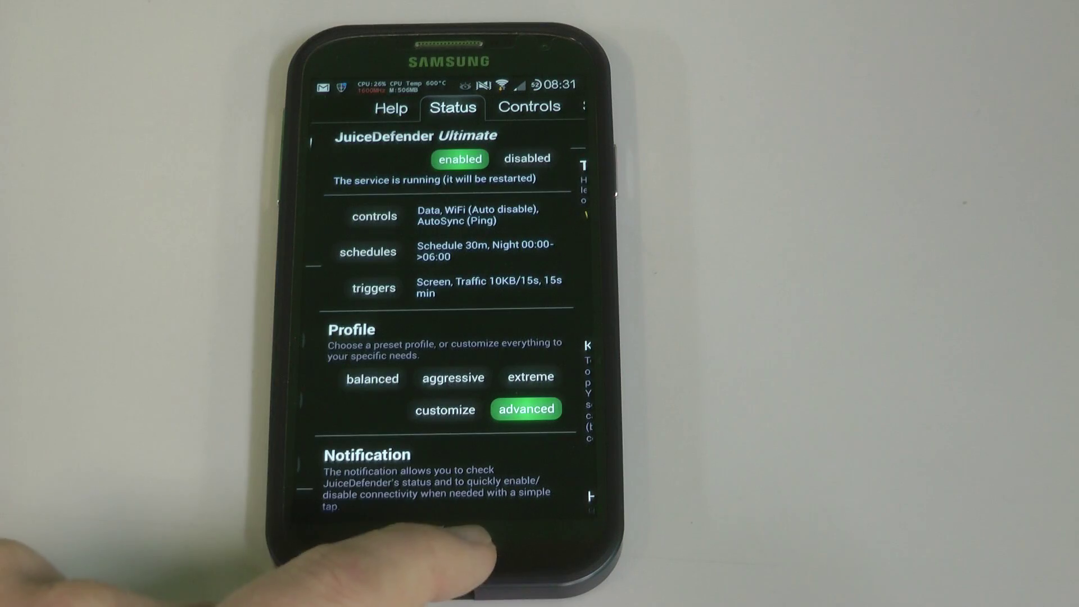
pyautogui.moveTo(447, 81); pyautogui.dragTo(447, 422)
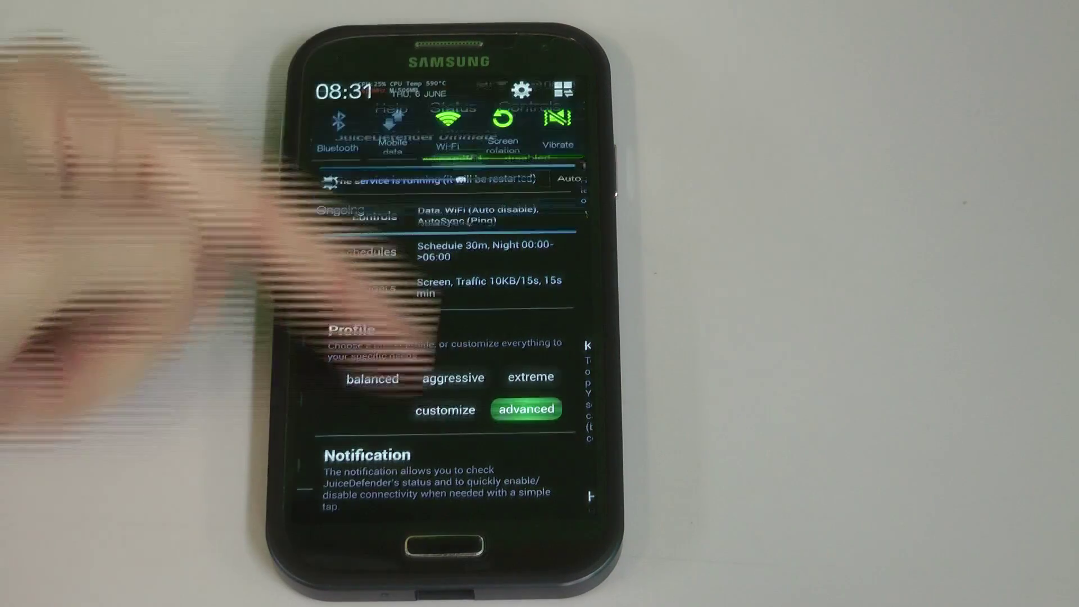
pyautogui.moveTo(380, 355); pyautogui.dragTo(606, 354)
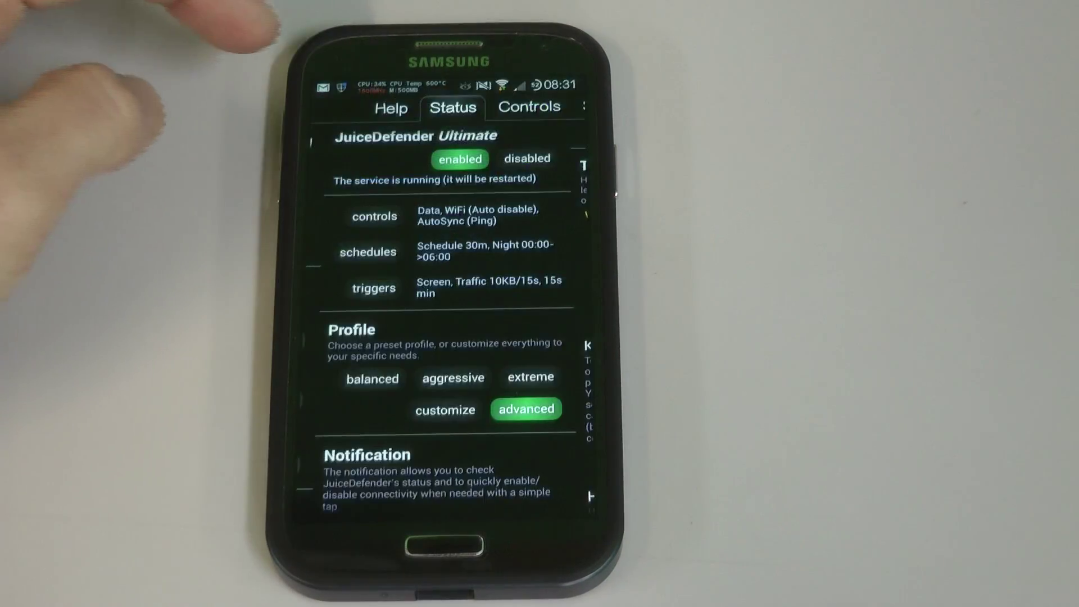
pyautogui.moveTo(362, 80); pyautogui.dragTo(363, 379)
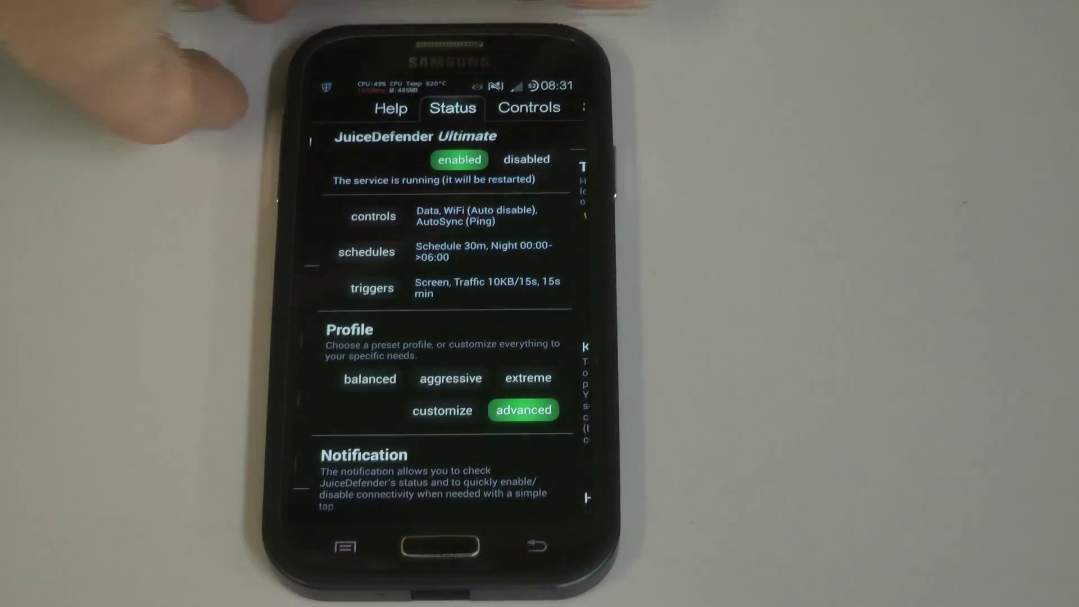
# Go to the home screen and raise the ringer volume to maximum.
pyautogui.press('Home')
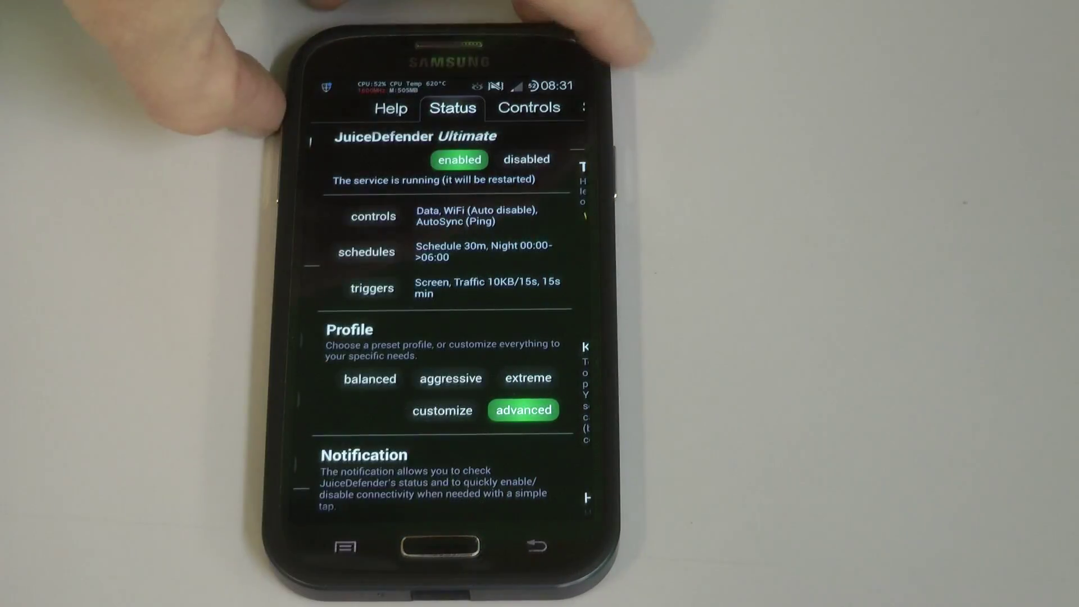
pyautogui.press('XF86AudioRaiseVolume')
pyautogui.press('XF86AudioRaiseVolume')
pyautogui.press('XF86AudioRaiseVolume')
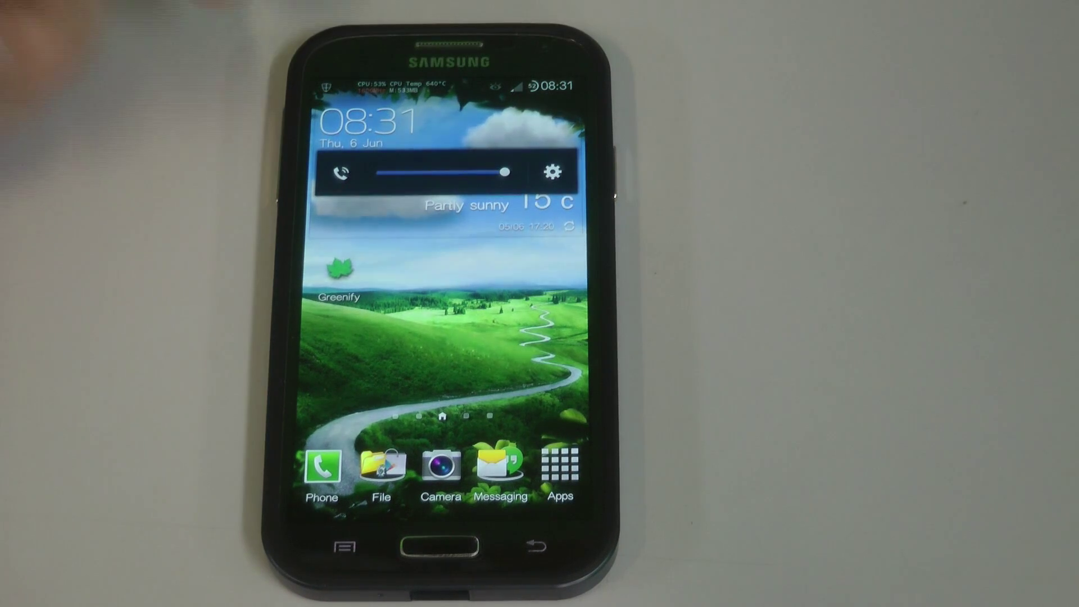